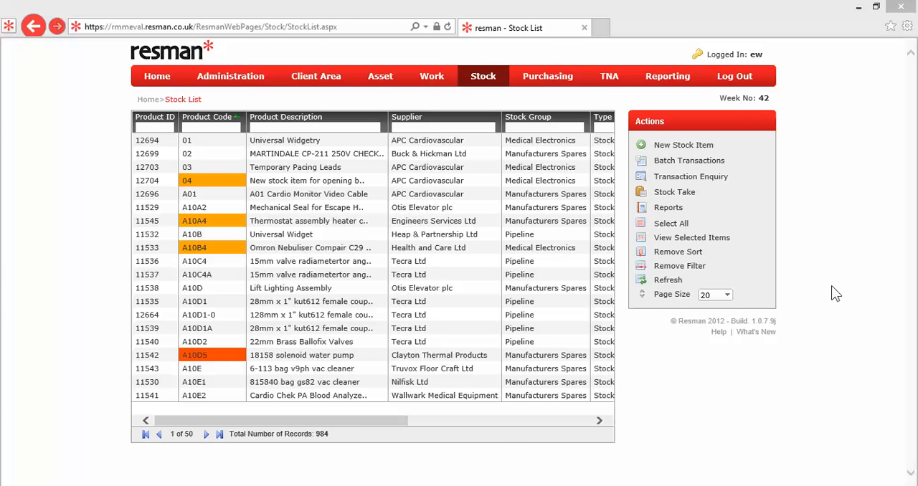
# Select stock item 04 in the stock list and check its stock level, minimum and maximum.
pyautogui.click(409, 192)
pyautogui.click(308, 181)
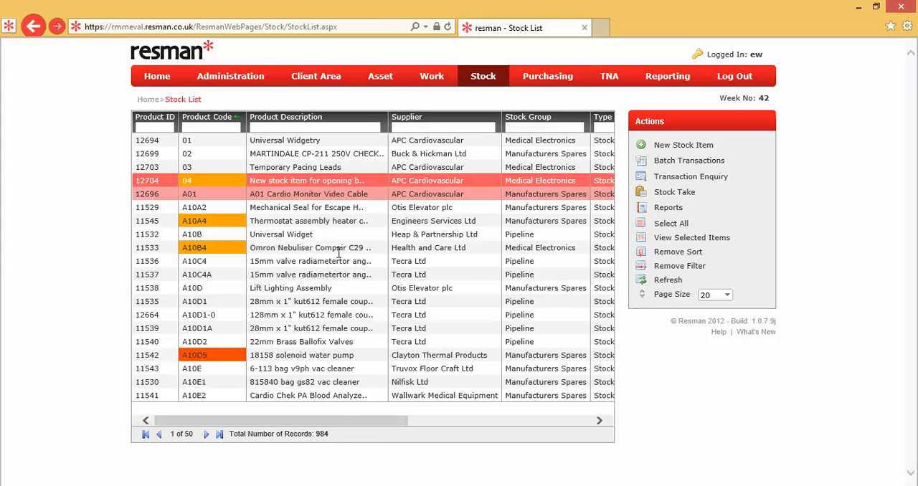
pyautogui.moveTo(341, 420); pyautogui.dragTo(495, 421)
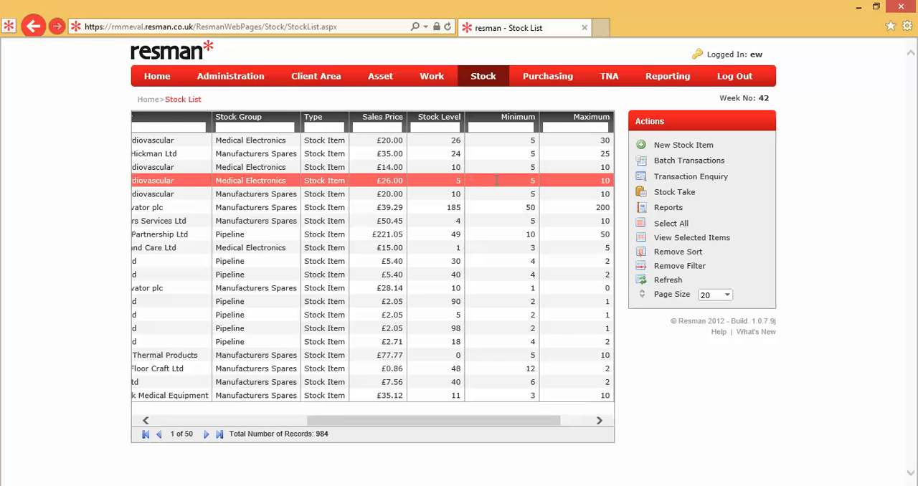
pyautogui.moveTo(508, 423); pyautogui.dragTo(361, 422)
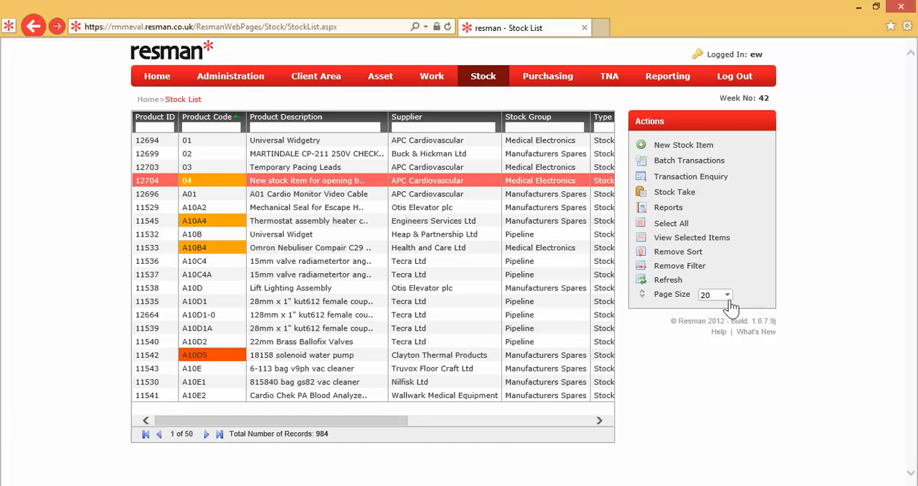
# Open the details of stock item 04, review its stock locations and transaction history, and return to the stock list.
pyautogui.click(715, 244)
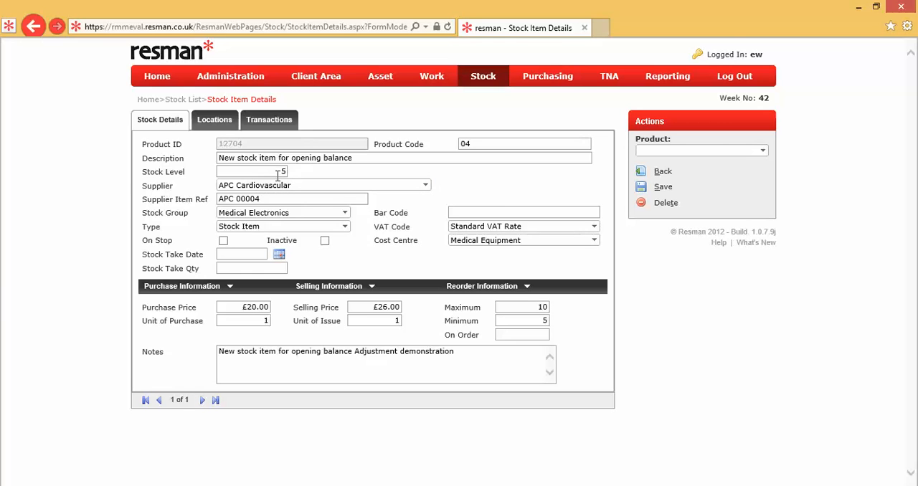
pyautogui.click(217, 119)
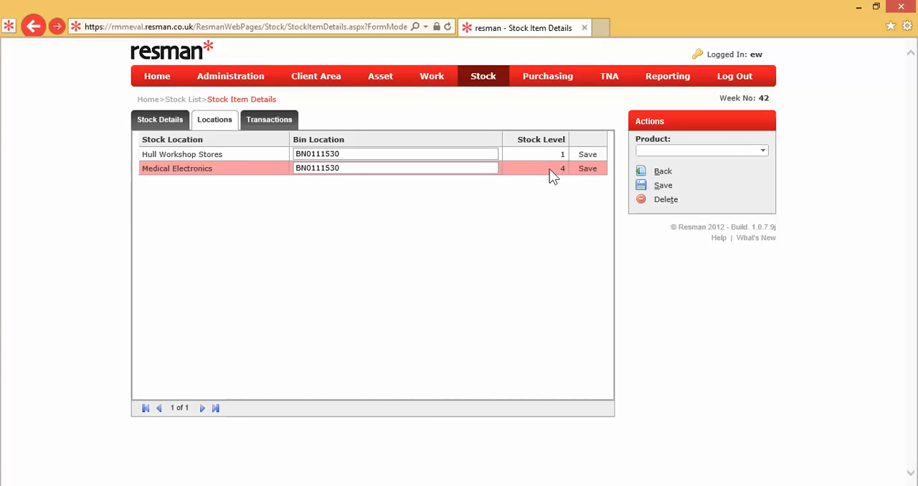
pyautogui.click(271, 121)
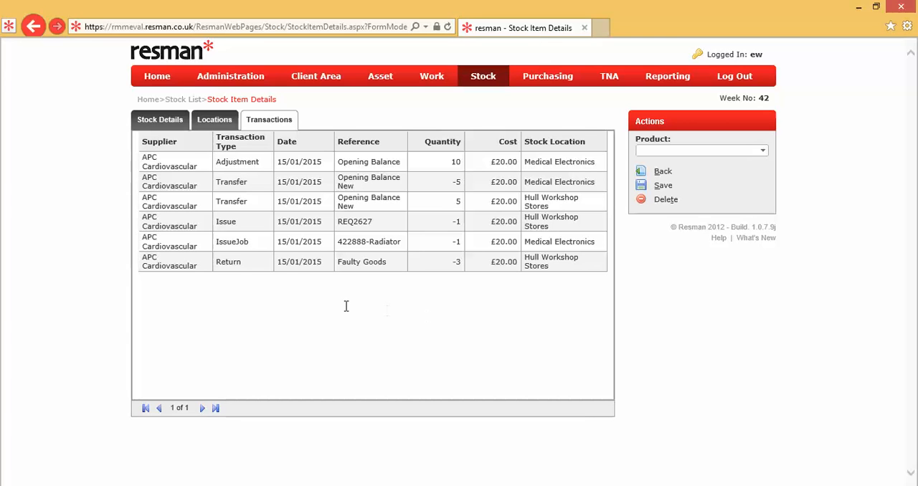
pyautogui.click(237, 271)
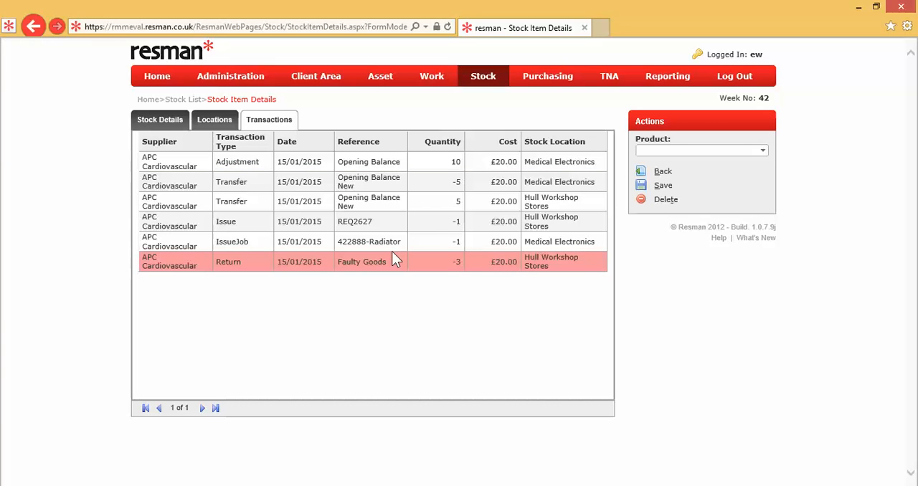
pyautogui.click(173, 124)
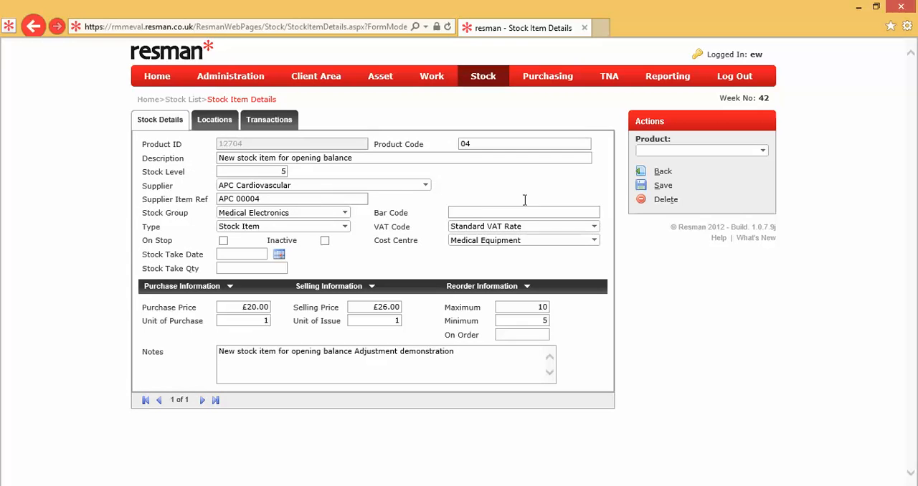
pyautogui.click(663, 172)
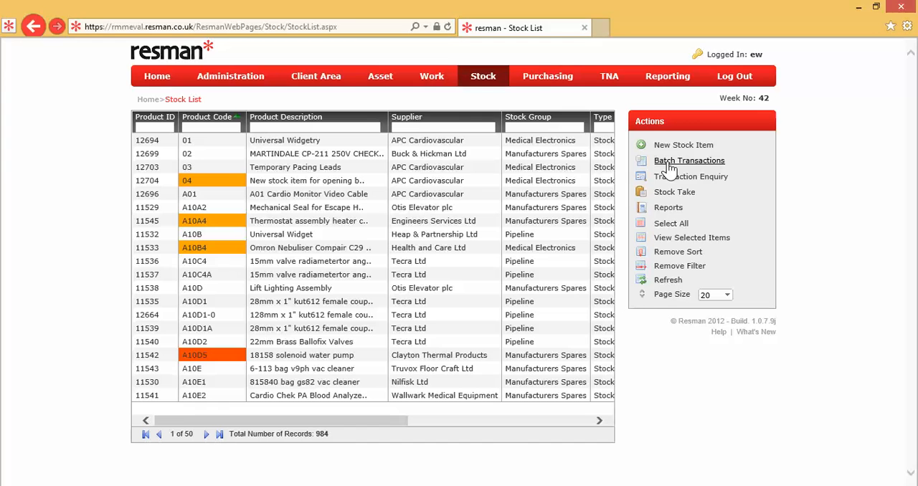
# Create a new stock batch with the batch type Receipt and save it.
pyautogui.click(670, 162)
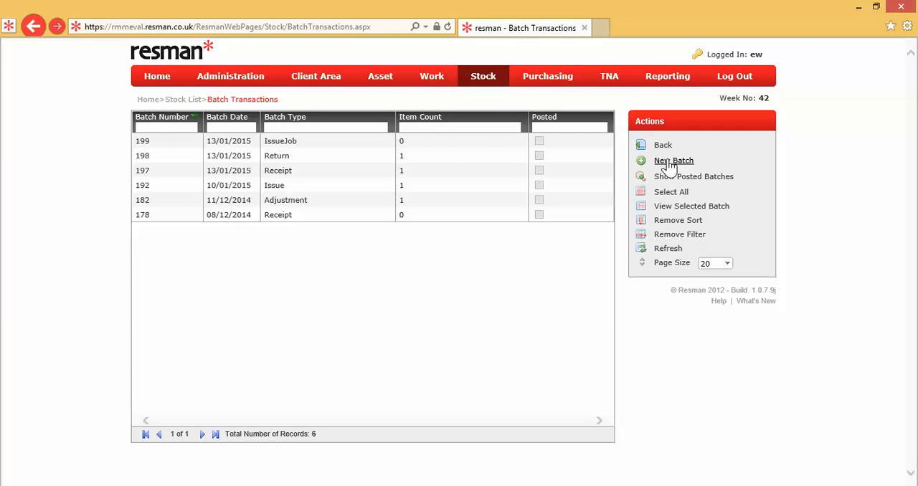
pyautogui.click(671, 165)
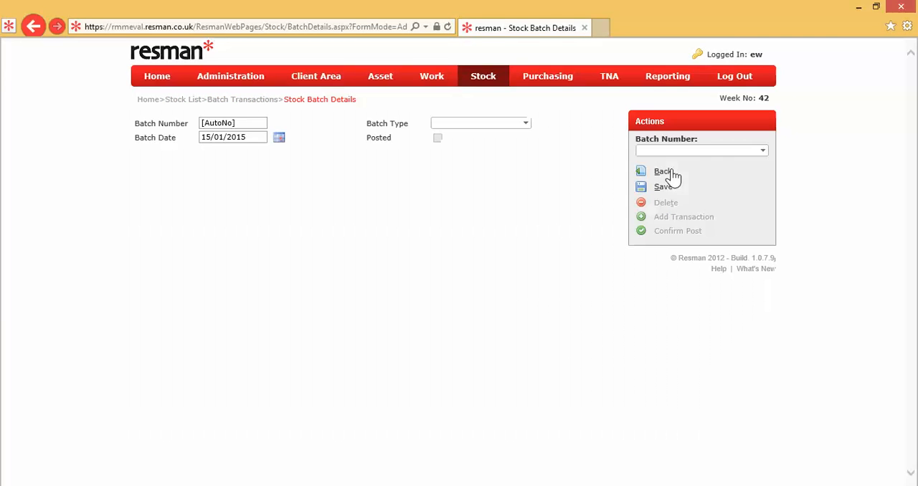
pyautogui.click(527, 126)
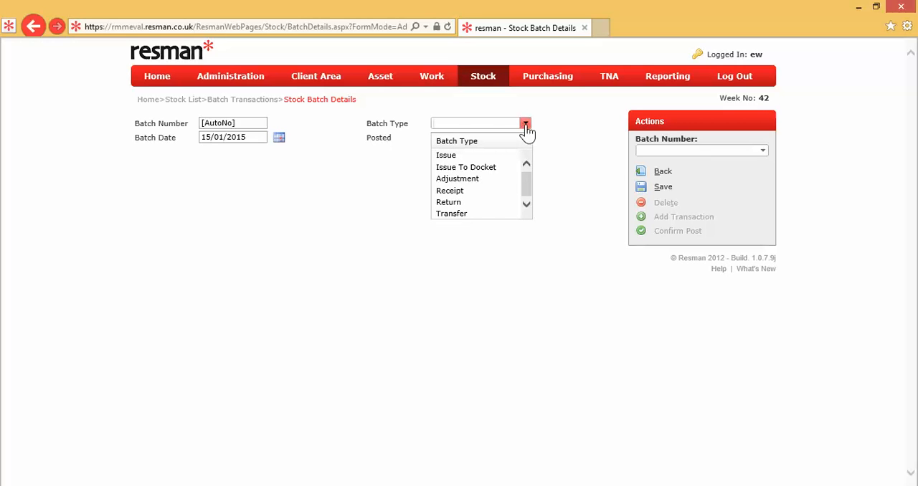
pyautogui.click(470, 190)
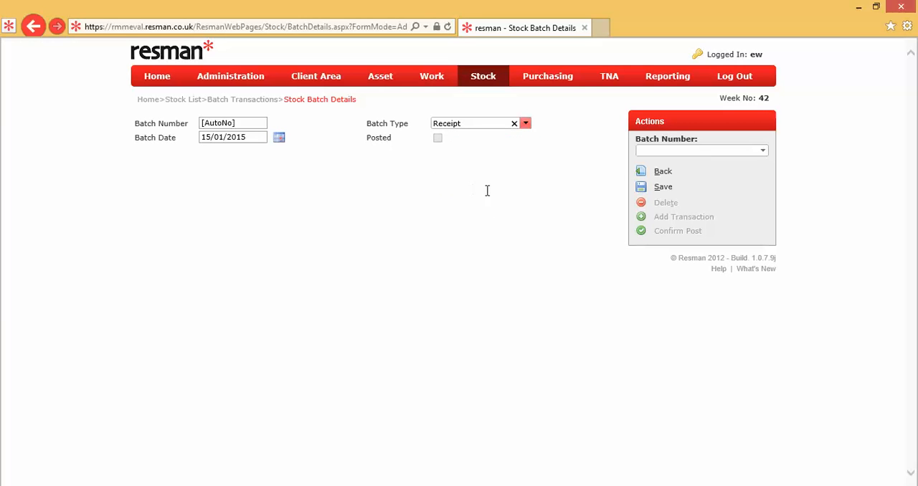
pyautogui.click(661, 188)
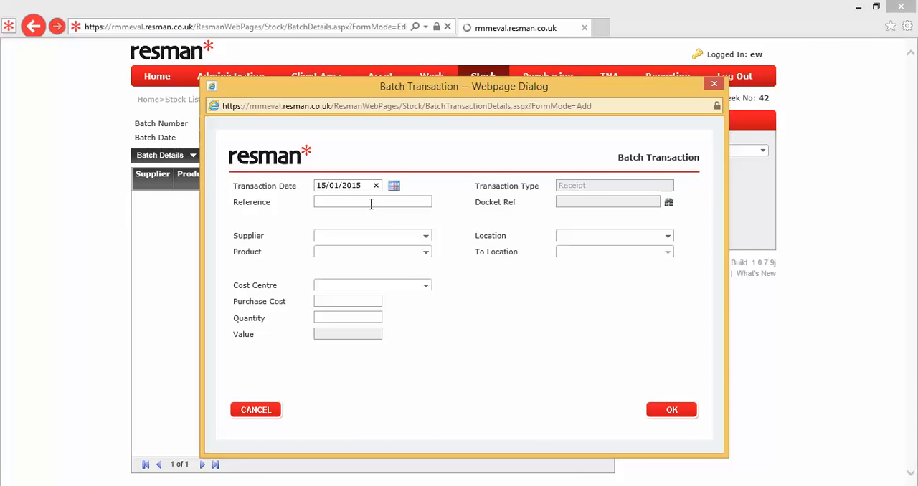
# Enter reference GRN36348, supplier APC Cardiovascular and product 04, New stock item for opening balance, in the receipt transaction.
pyautogui.click(371, 201)
pyautogui.write('GRN36348')
pyautogui.click(428, 241)
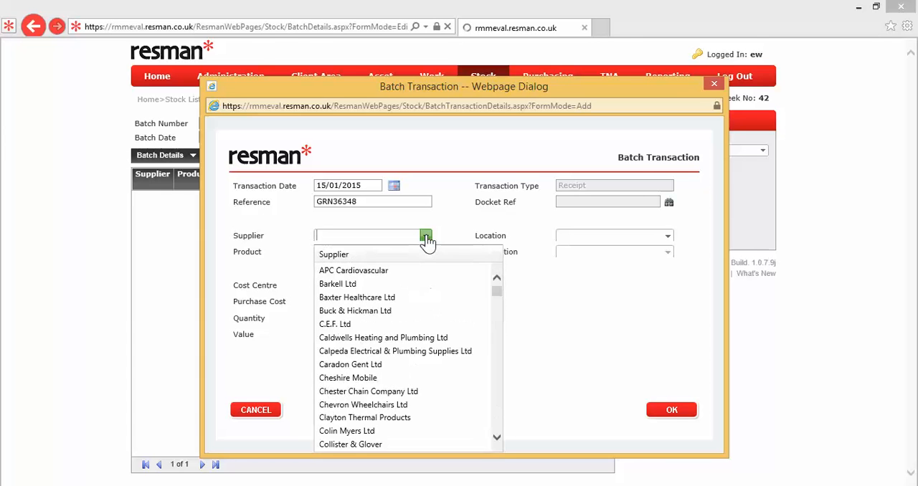
pyautogui.click(396, 270)
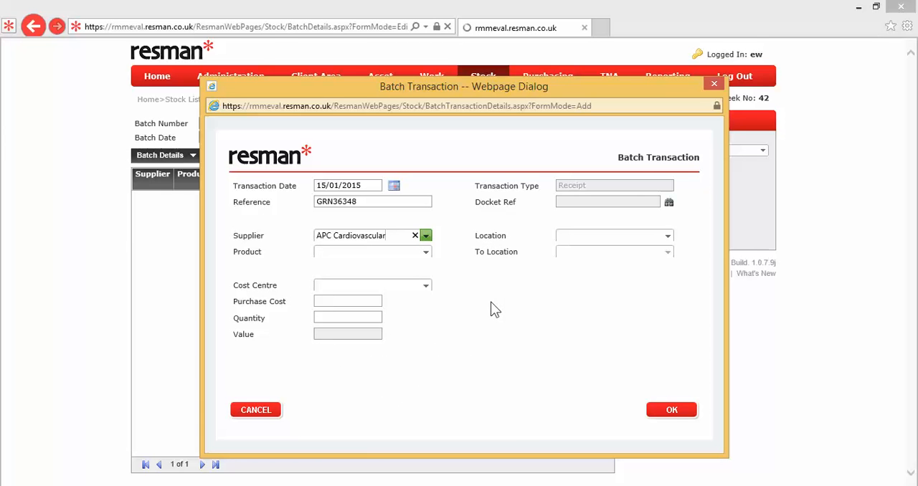
pyautogui.click(426, 253)
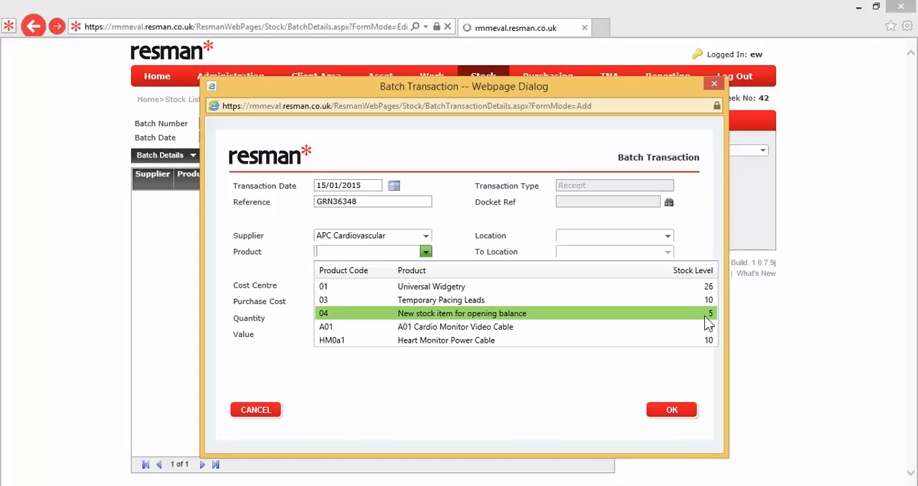
pyautogui.click(655, 314)
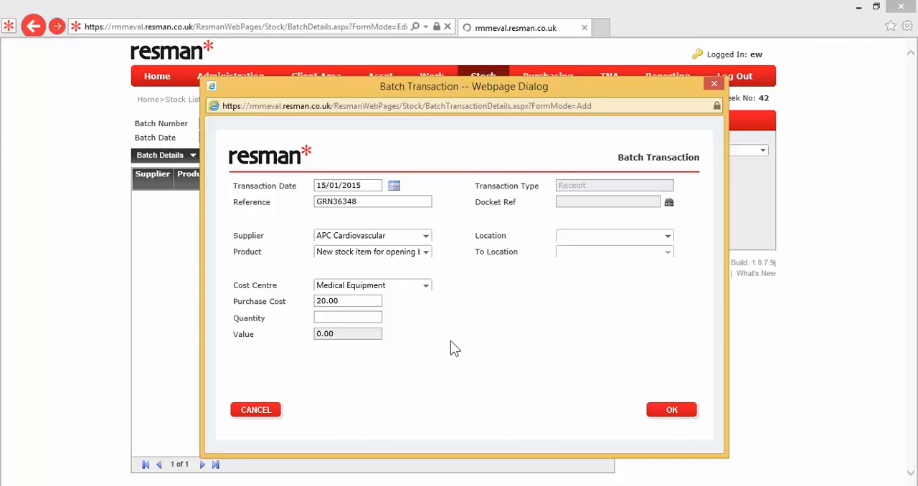
# Set the receipt quantity to 5 and the location to Hull Workshop Stores, and add the transaction to the batch.
pyautogui.click(379, 318)
pyautogui.write('5')
pyautogui.press('Tab')
pyautogui.click(668, 238)
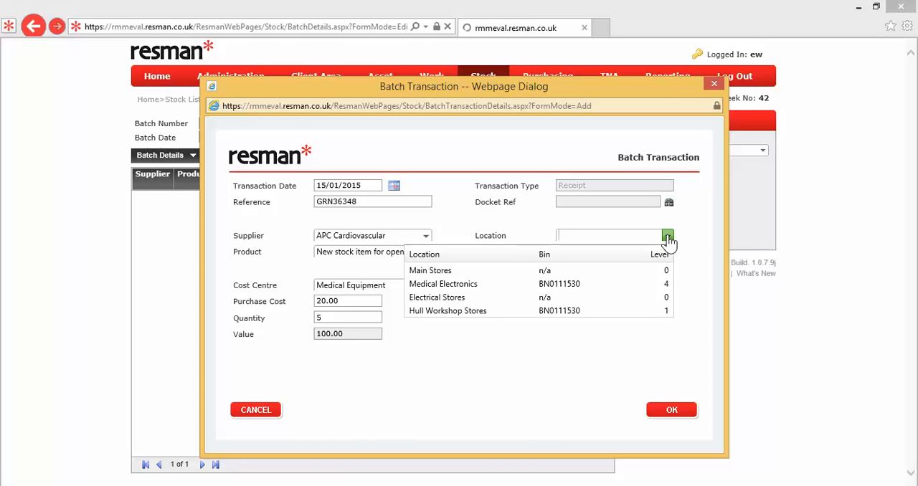
pyautogui.click(649, 312)
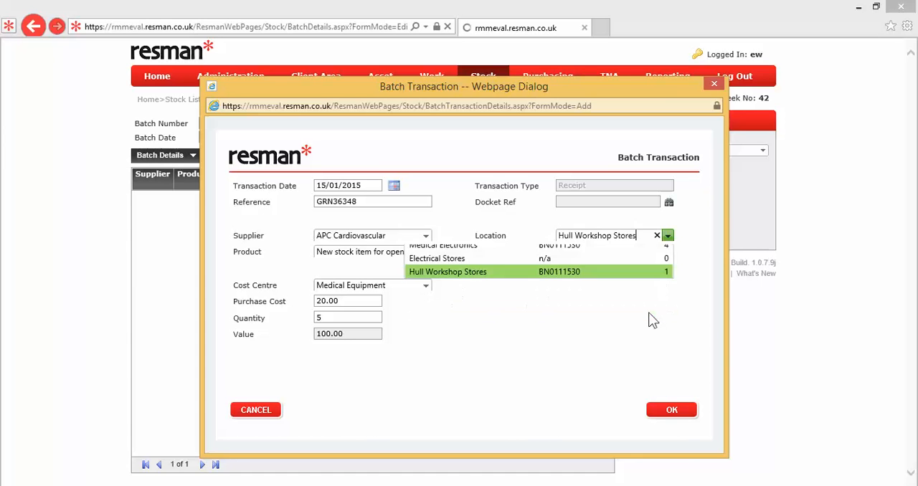
pyautogui.click(671, 411)
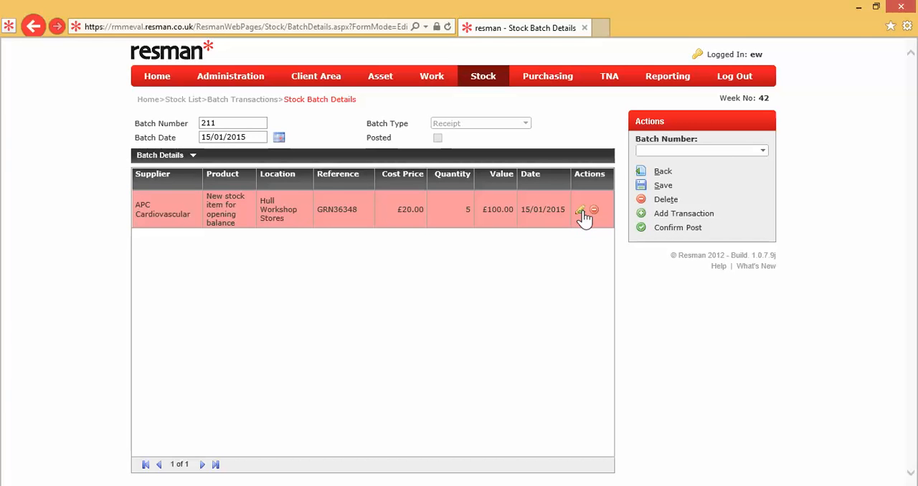
# Post the receipt batch and confirm the posting.
pyautogui.click(664, 229)
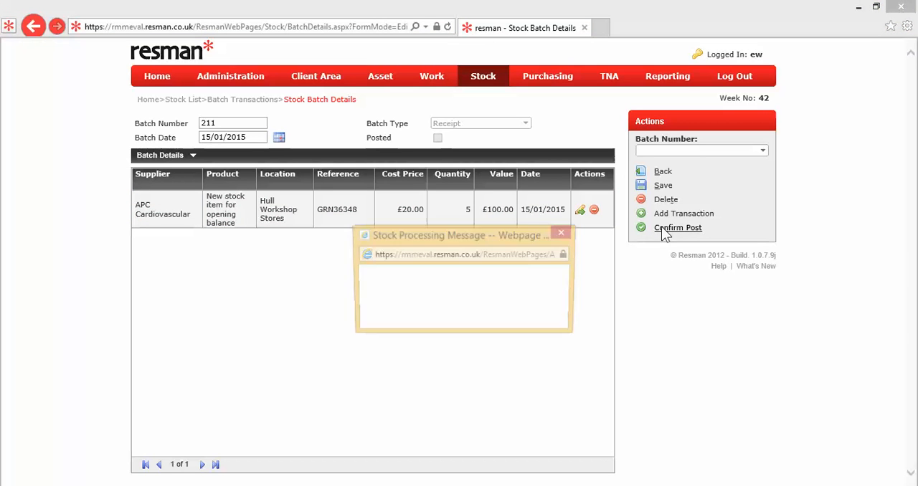
pyautogui.click(540, 315)
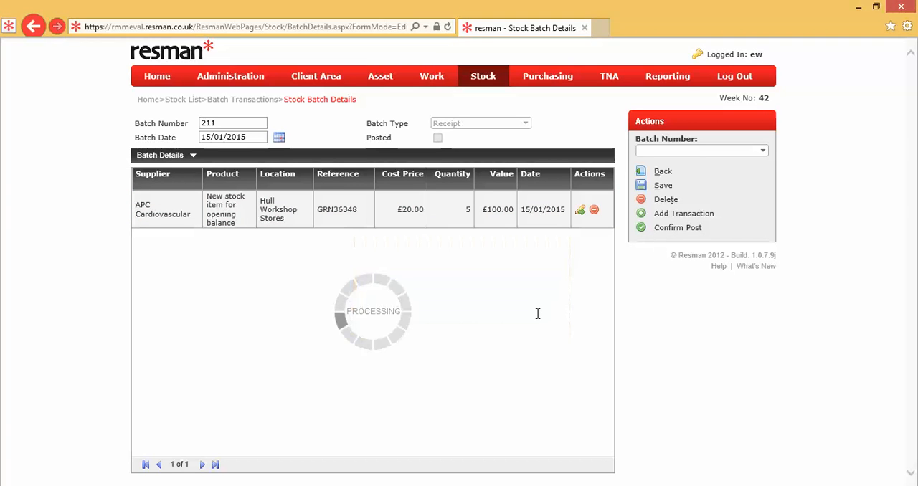
pyautogui.click(464, 304)
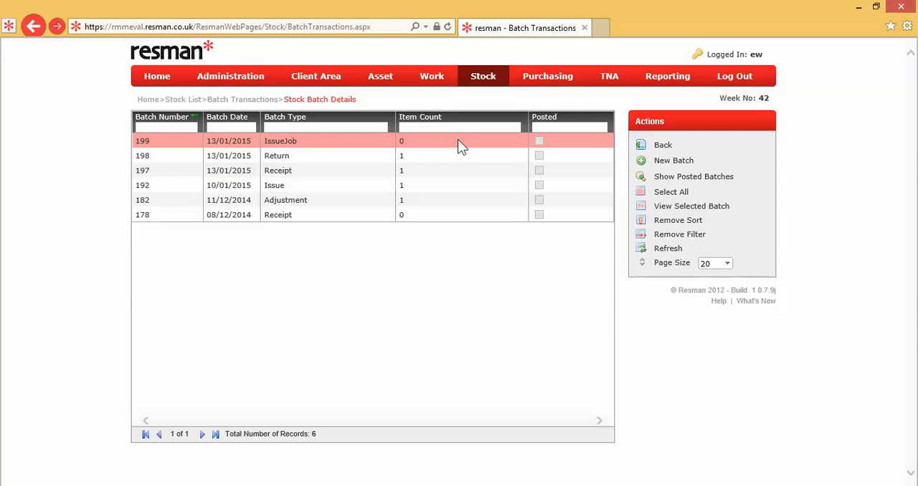
# Show the posted batches, open the new receipt batch to check its details, and return to the stock list.
pyautogui.click(671, 180)
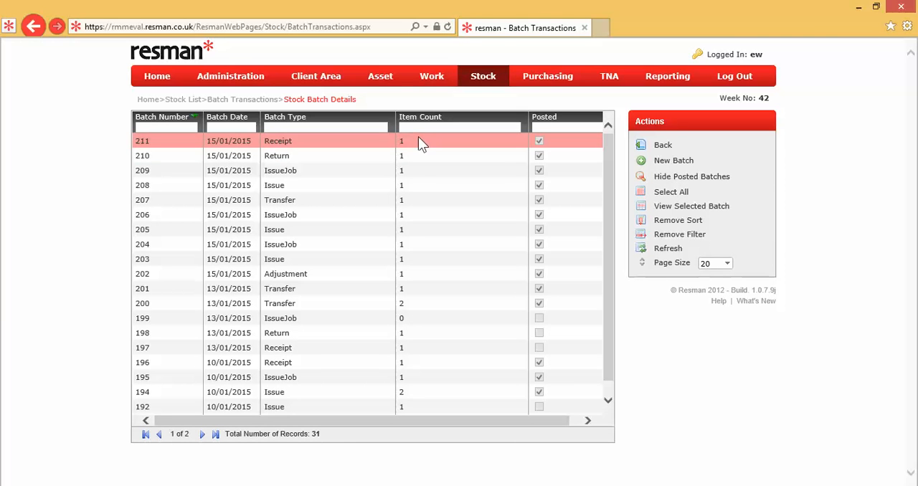
pyautogui.doubleClick(420, 143)
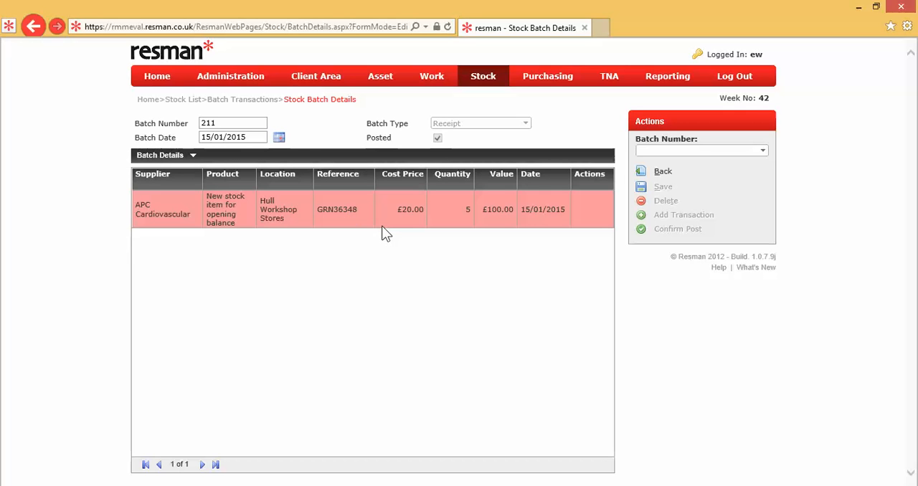
pyautogui.click(193, 103)
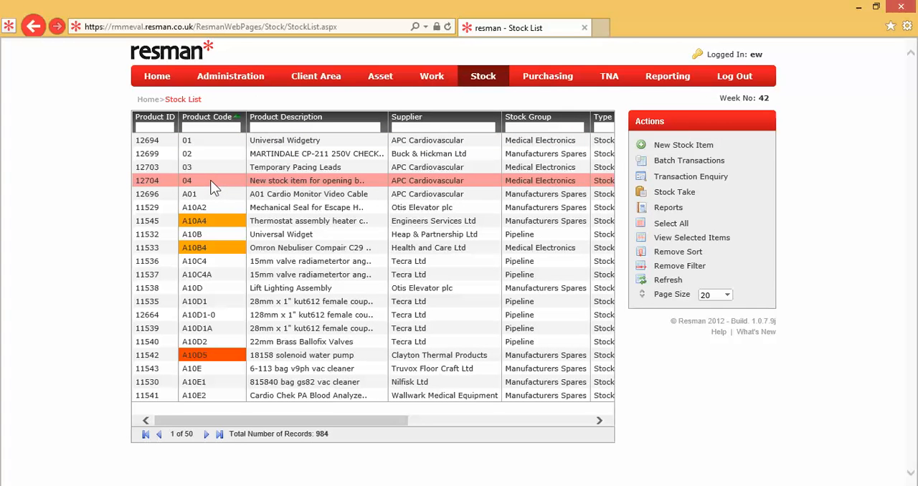
# Reopen stock item 04 to check its updated stock level, locations and receipt transaction, and go back to the stock list.
pyautogui.click(212, 183)
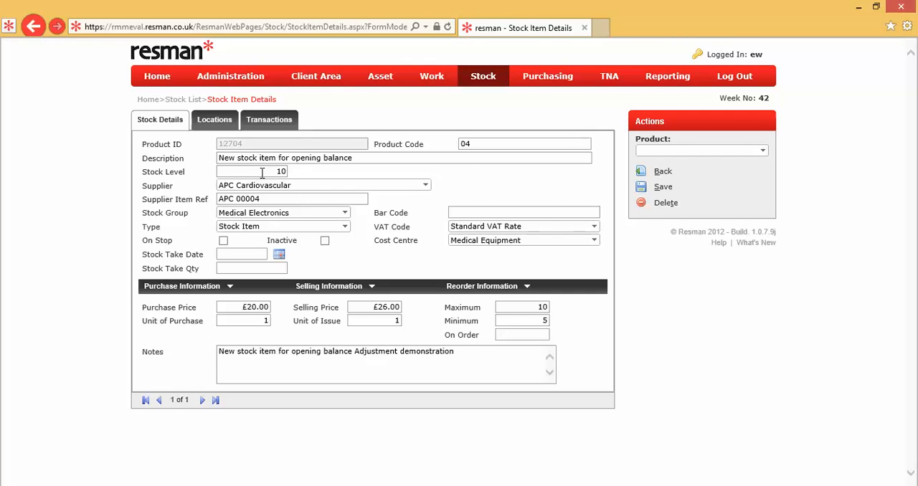
pyautogui.click(214, 121)
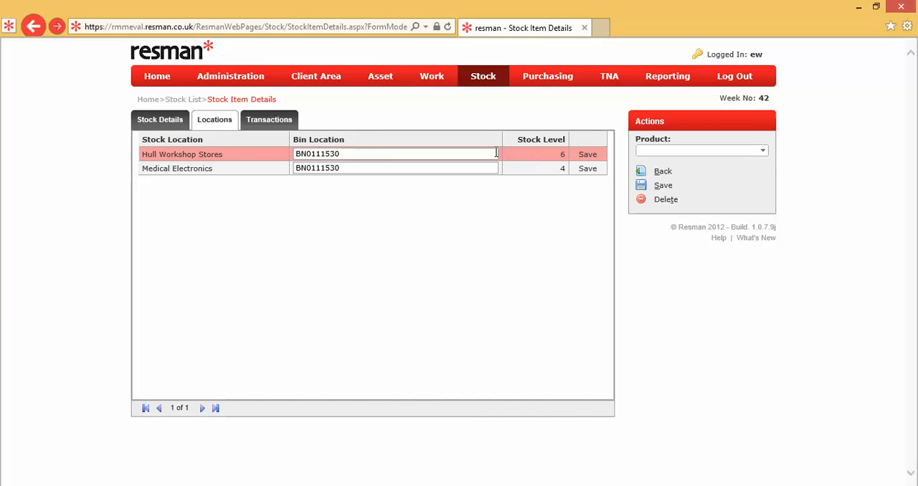
pyautogui.click(280, 120)
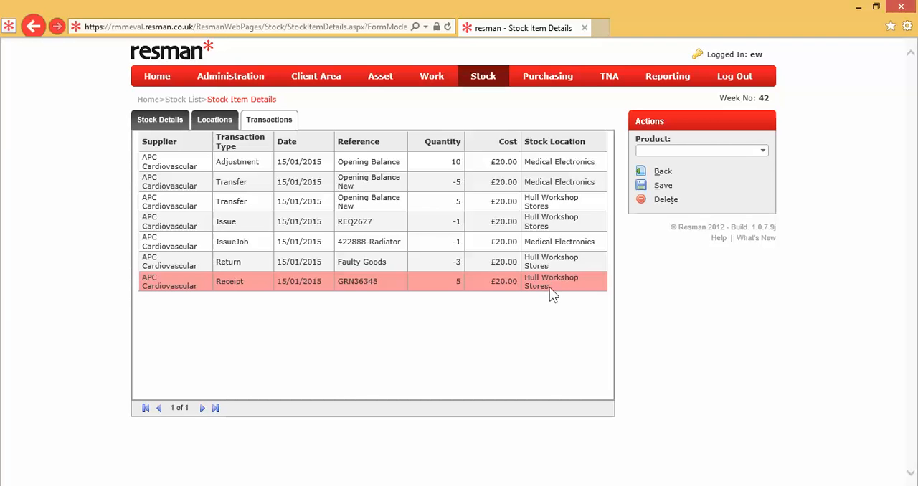
pyautogui.click(660, 172)
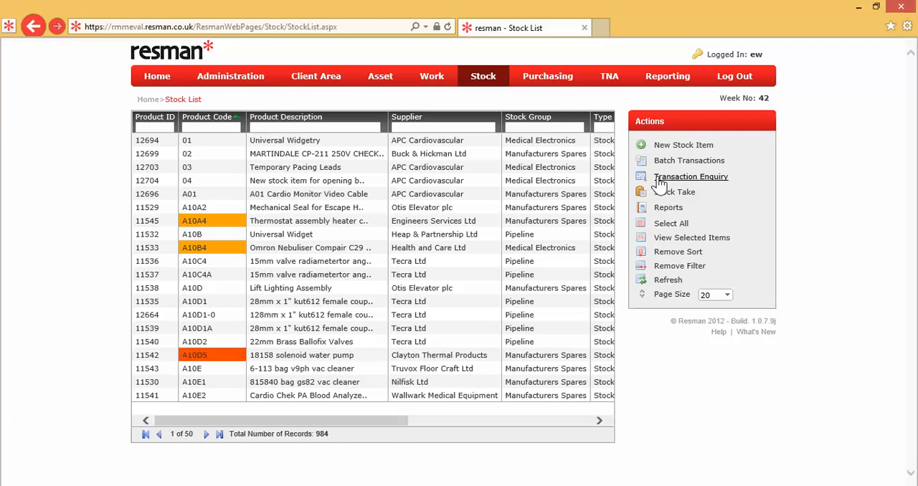
# Run a stock transaction enquiry filtered by the supplier APC Cardiovascular.
pyautogui.click(683, 180)
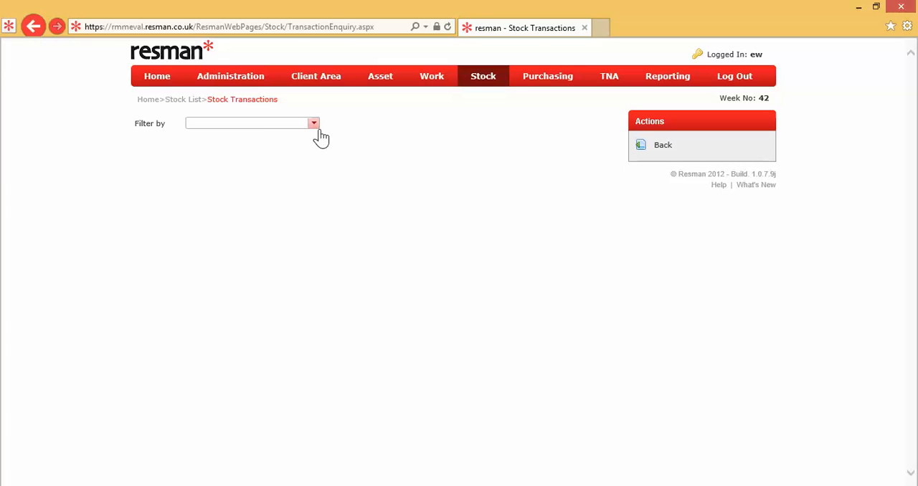
pyautogui.click(313, 125)
pyautogui.click(271, 151)
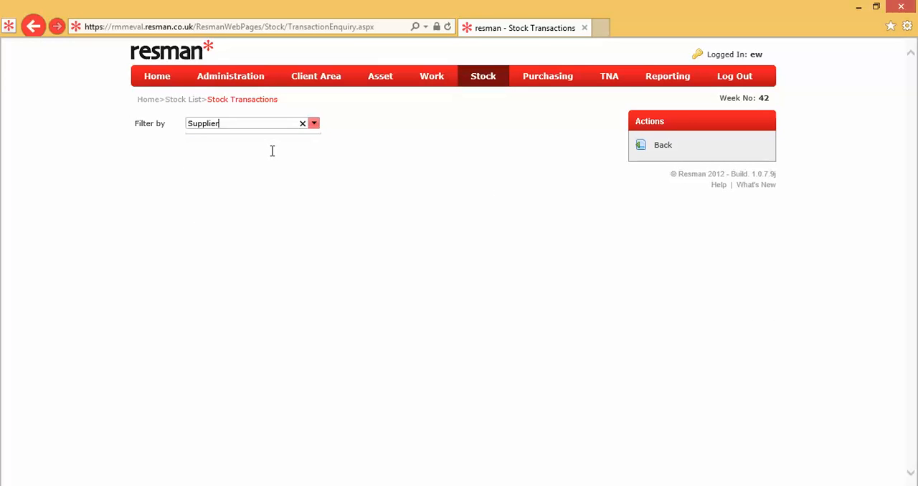
pyautogui.click(448, 139)
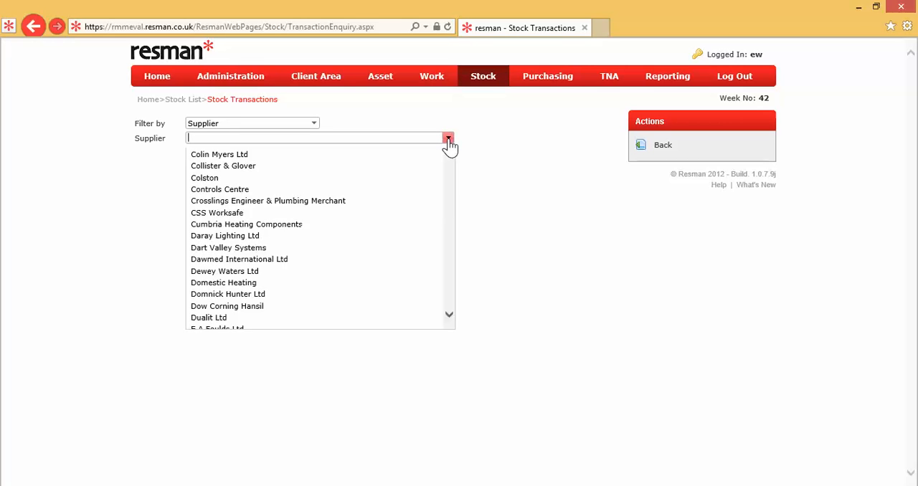
pyautogui.click(344, 169)
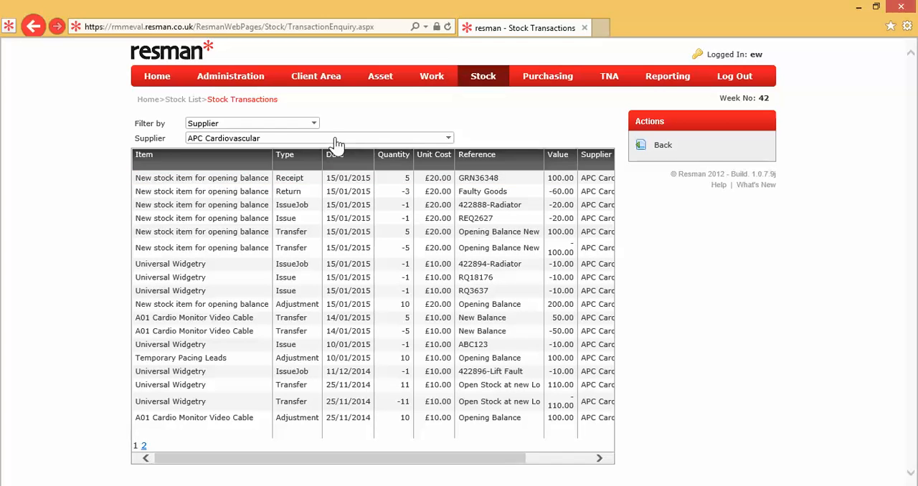
# Filter the stock transaction enquiry by product item 04, New stock item for opening balance.
pyautogui.click(313, 124)
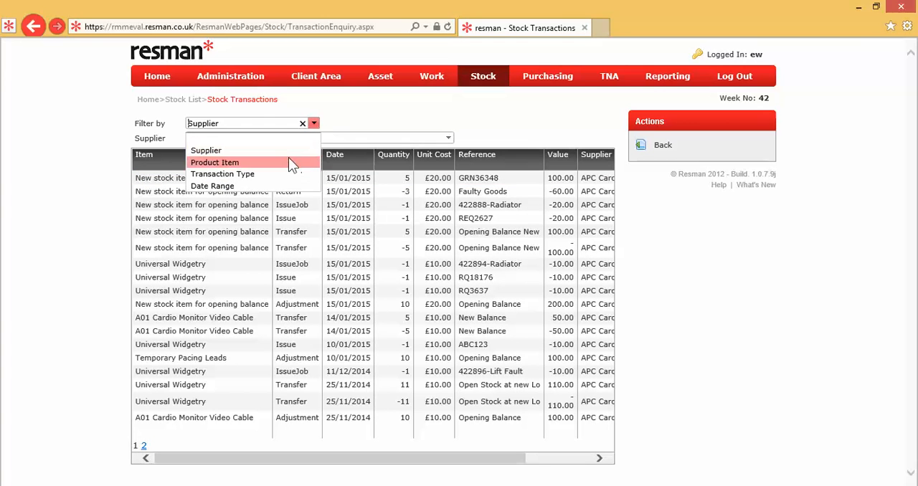
pyautogui.click(288, 161)
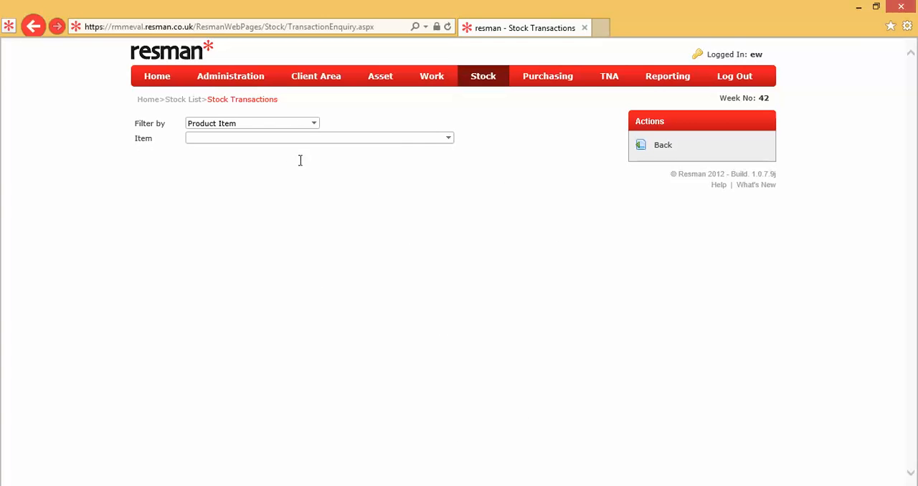
pyautogui.click(448, 140)
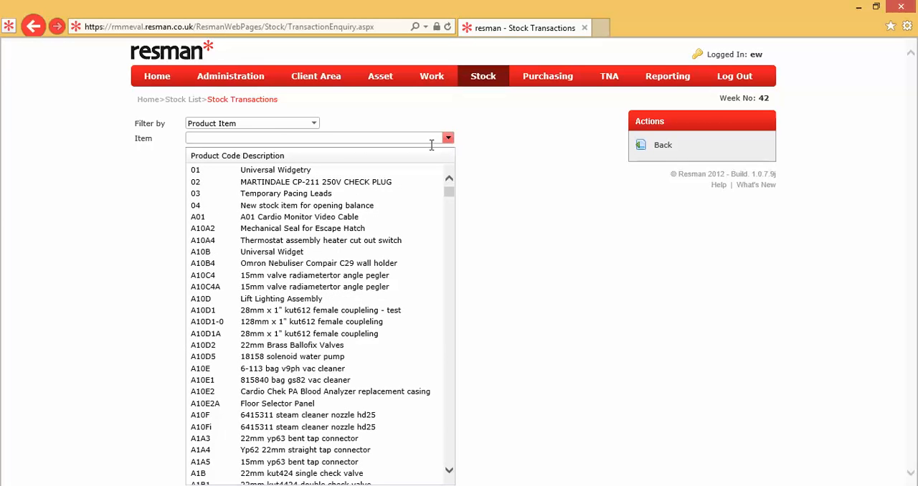
pyautogui.click(358, 205)
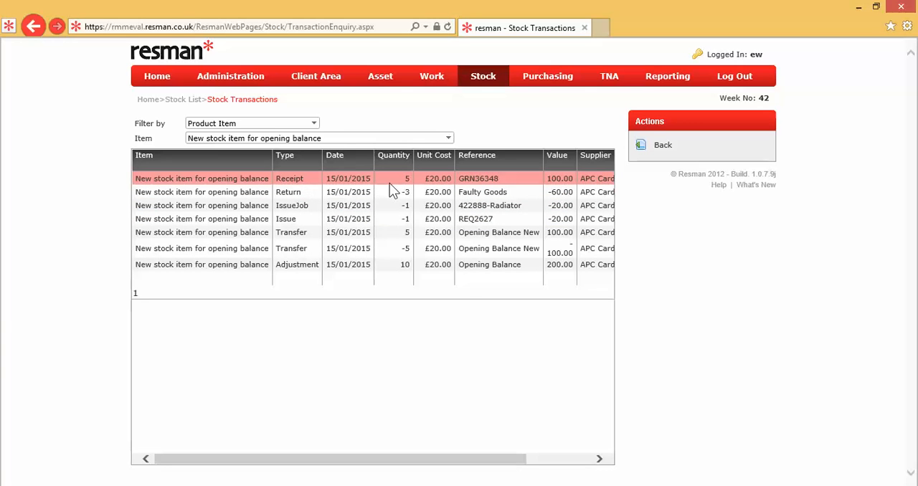
# Filter the stock transaction enquiry by the Receipts transaction type, and go back to the stock list.
pyautogui.click(315, 124)
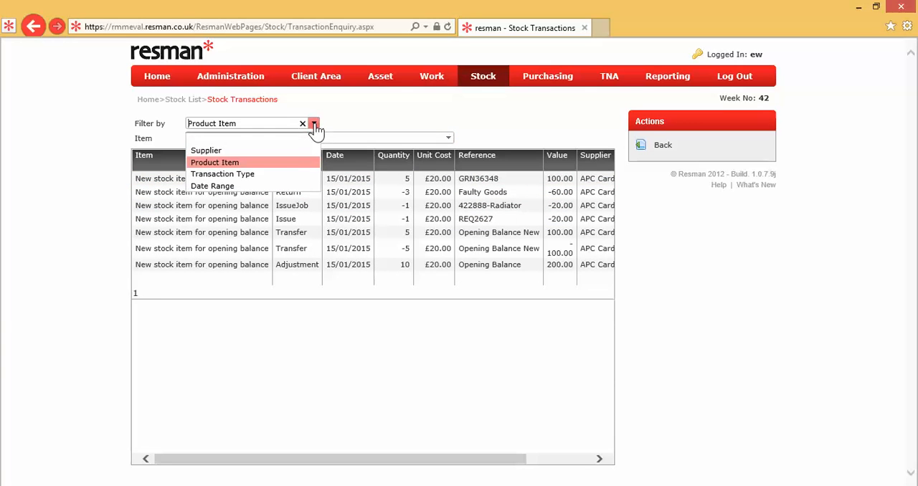
pyautogui.click(286, 174)
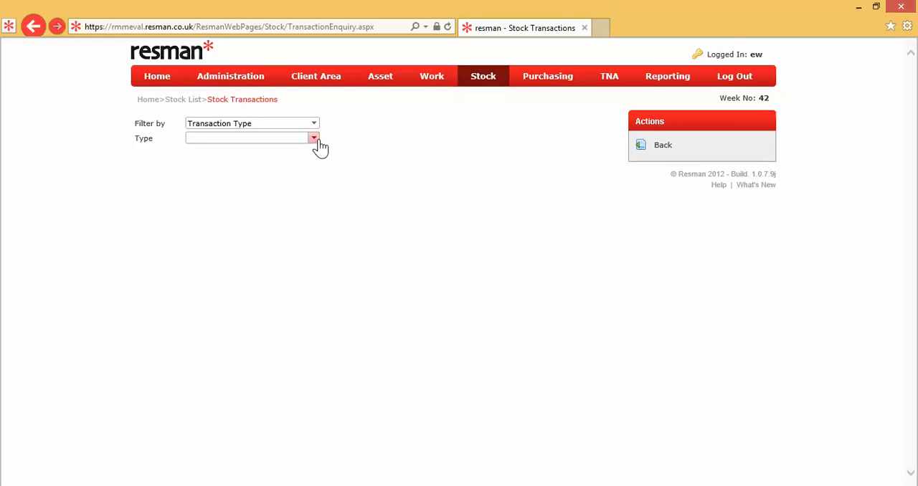
pyautogui.click(313, 139)
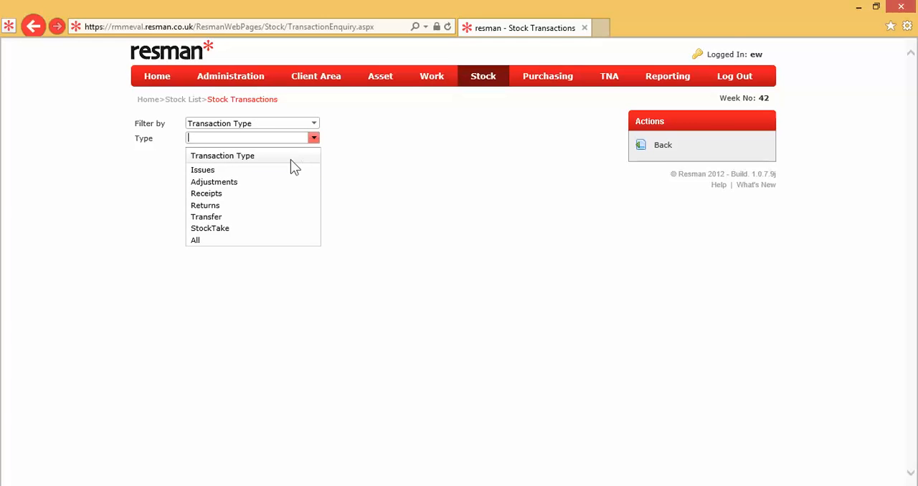
pyautogui.click(260, 195)
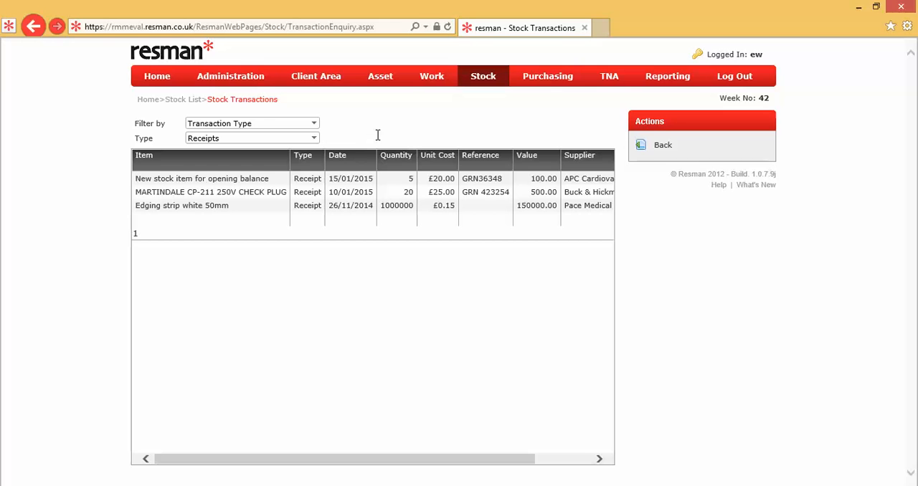
pyautogui.click(661, 148)
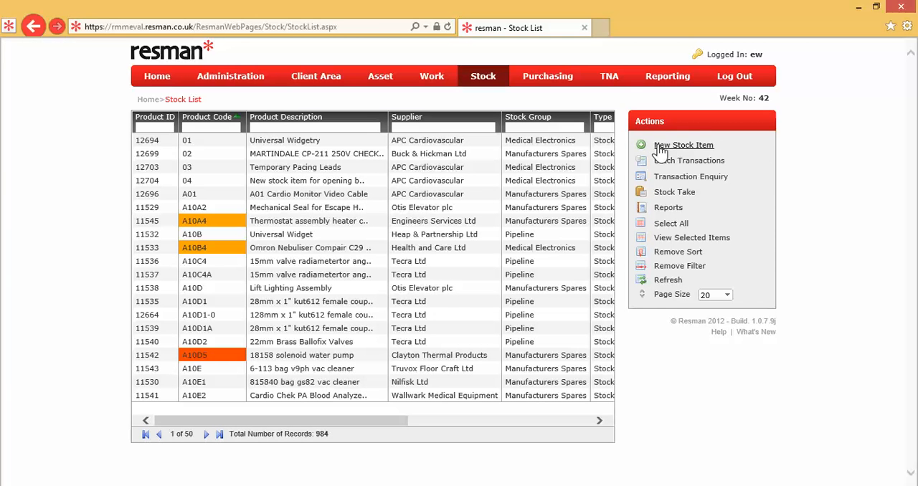
# Select stock item 04 and run the Stock - Transaction Report for it.
pyautogui.click(358, 180)
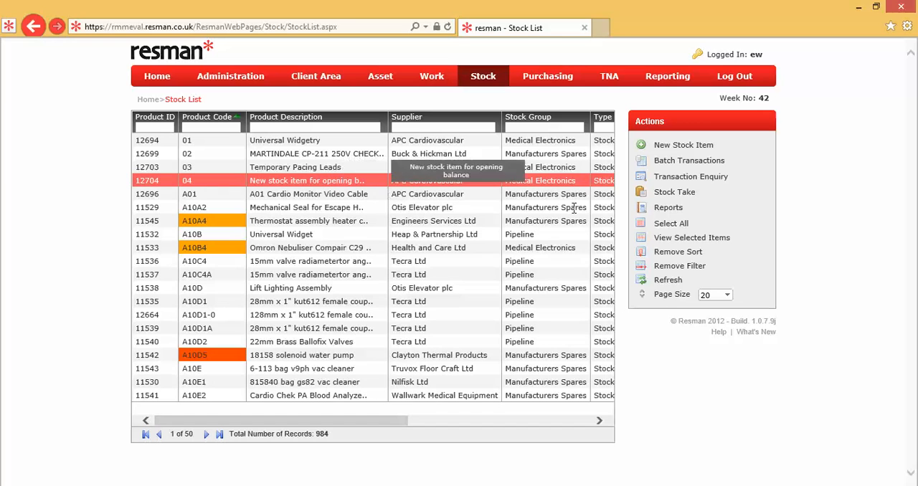
pyautogui.click(666, 209)
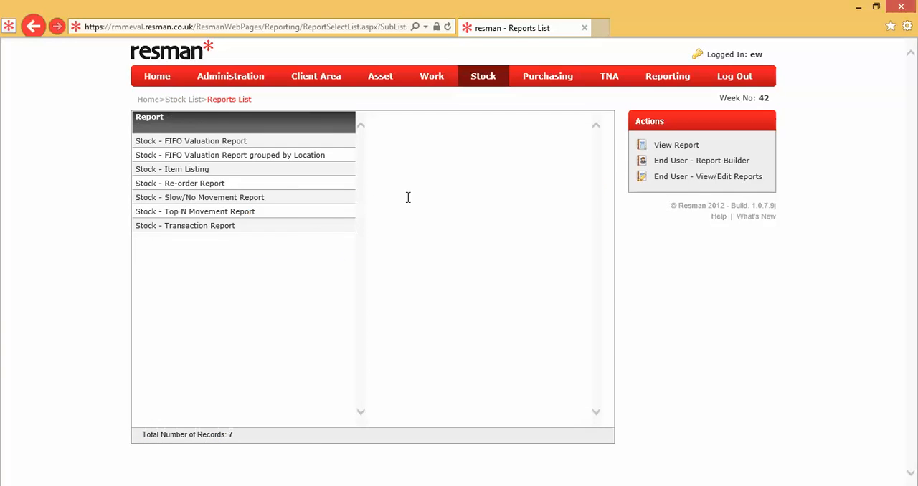
pyautogui.doubleClick(293, 229)
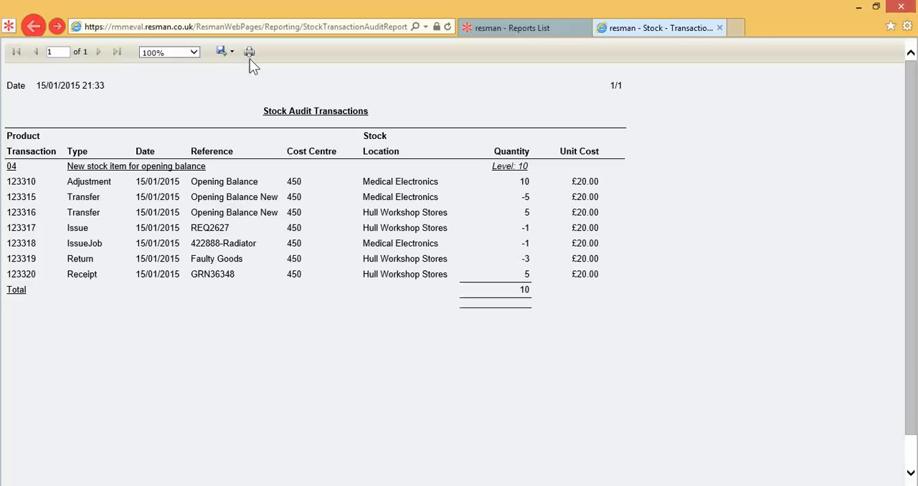
# Check the export formats offered for the transaction report without exporting it, and return to the stock list.
pyautogui.click(228, 53)
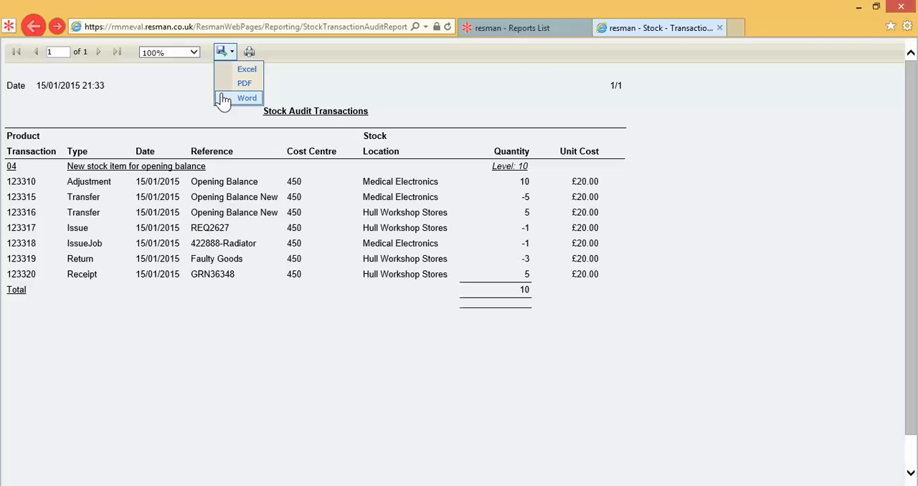
pyautogui.click(492, 24)
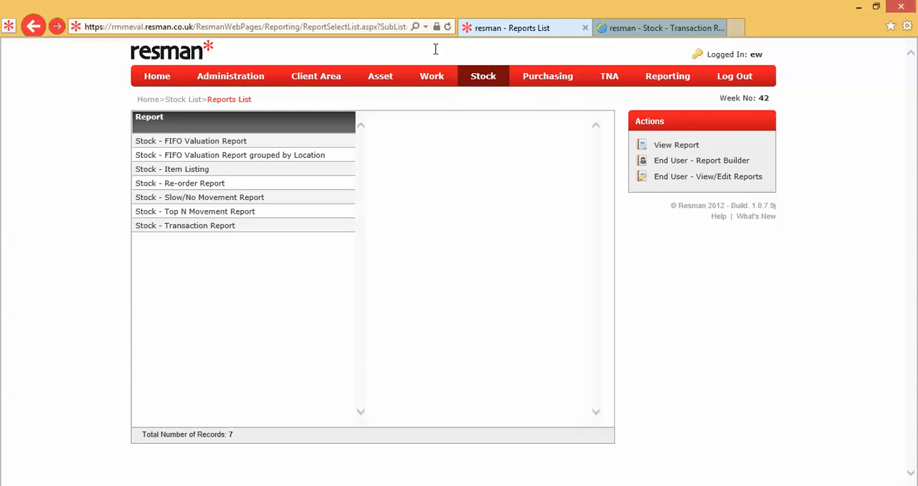
pyautogui.click(190, 102)
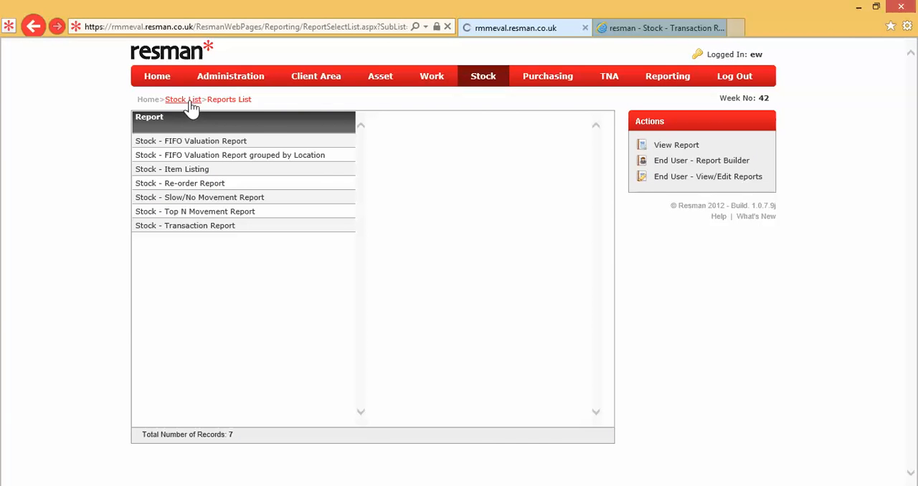